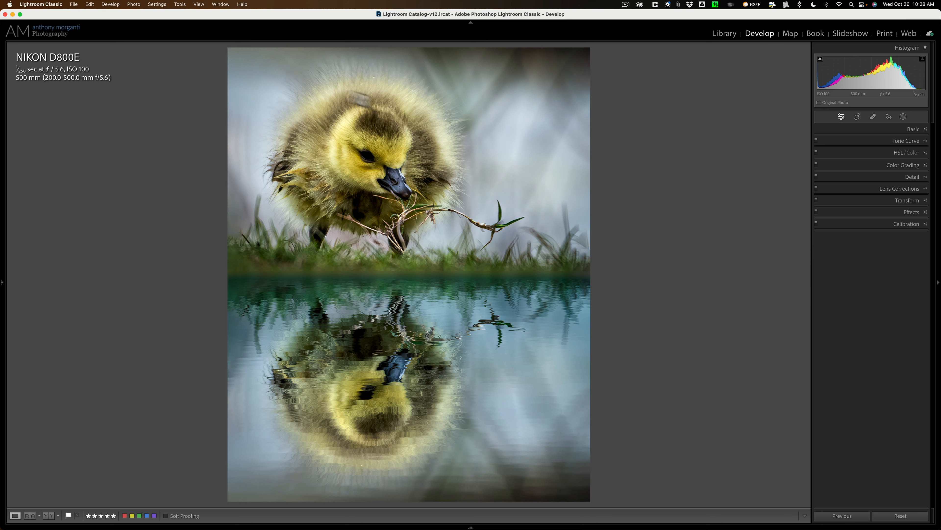
click(76, 3)
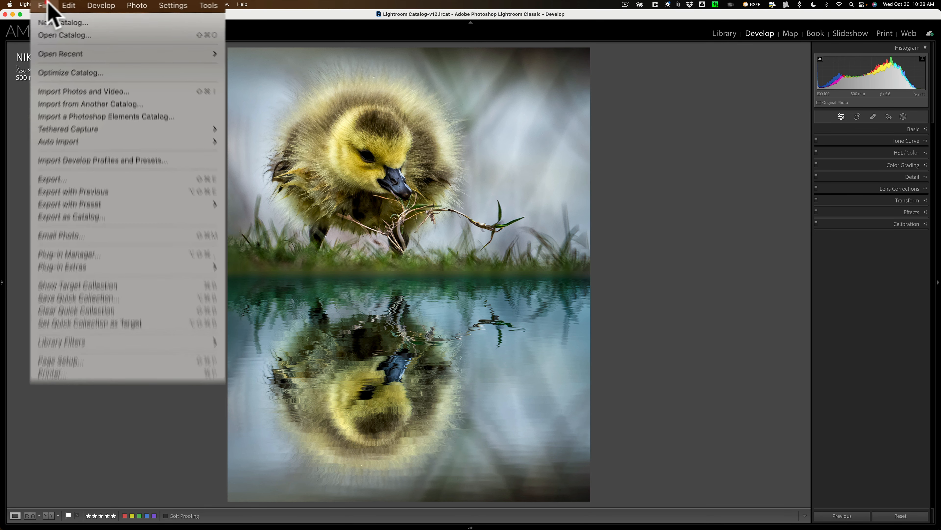
click(101, 27)
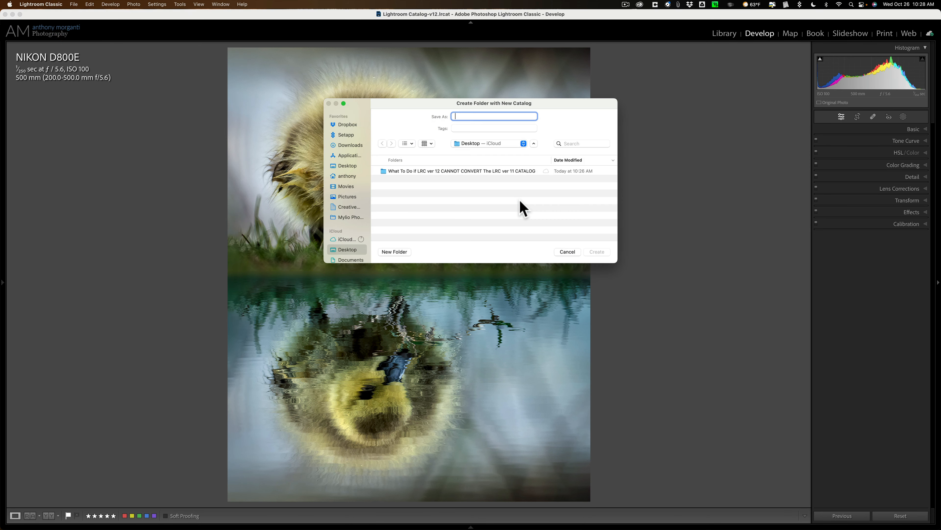
click(566, 252)
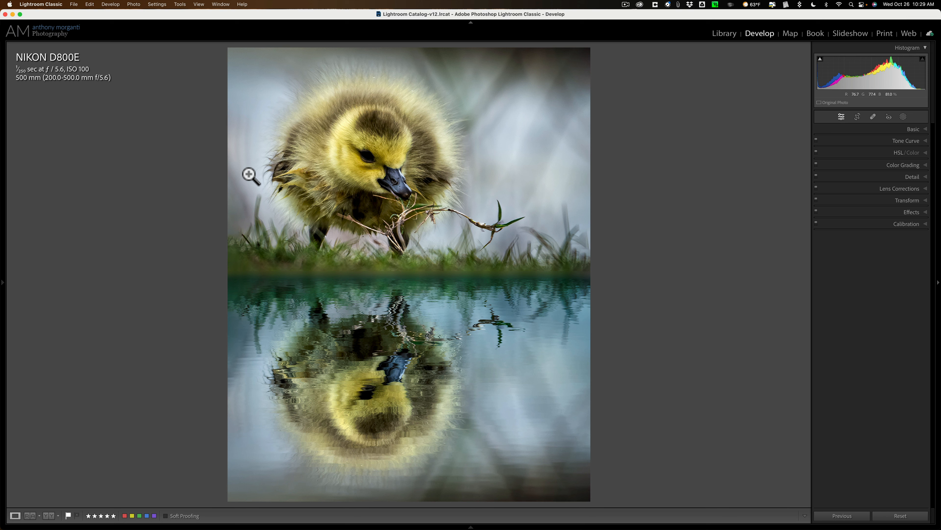
Open the catalog settings and review the Metadata options, then close the dialog.
click(59, 4)
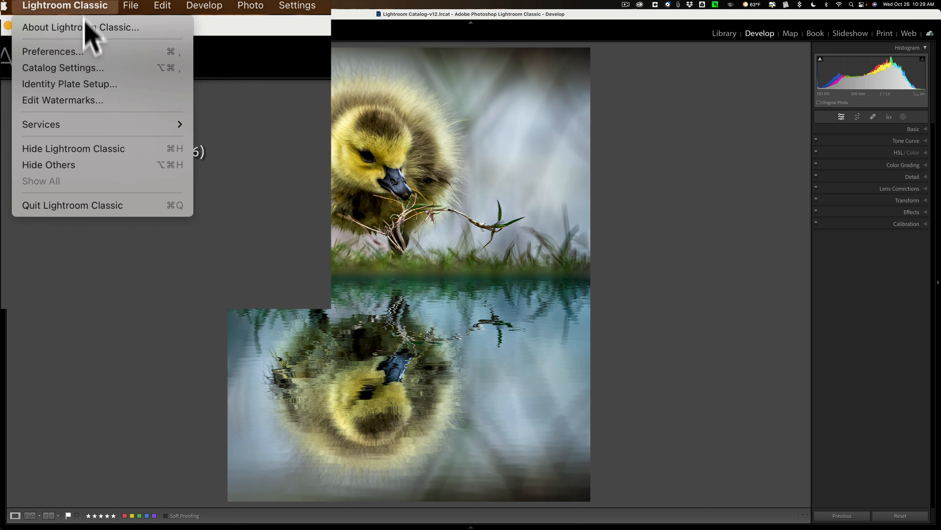
click(100, 68)
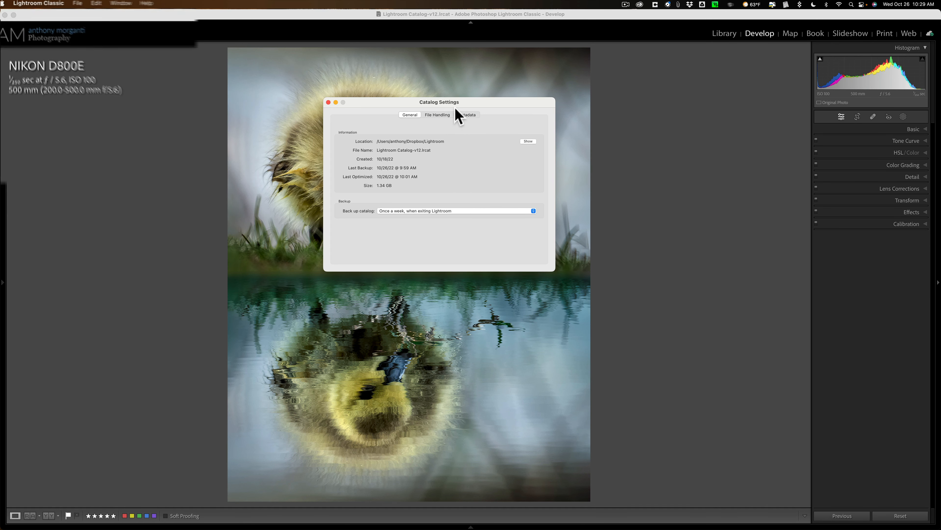
click(476, 115)
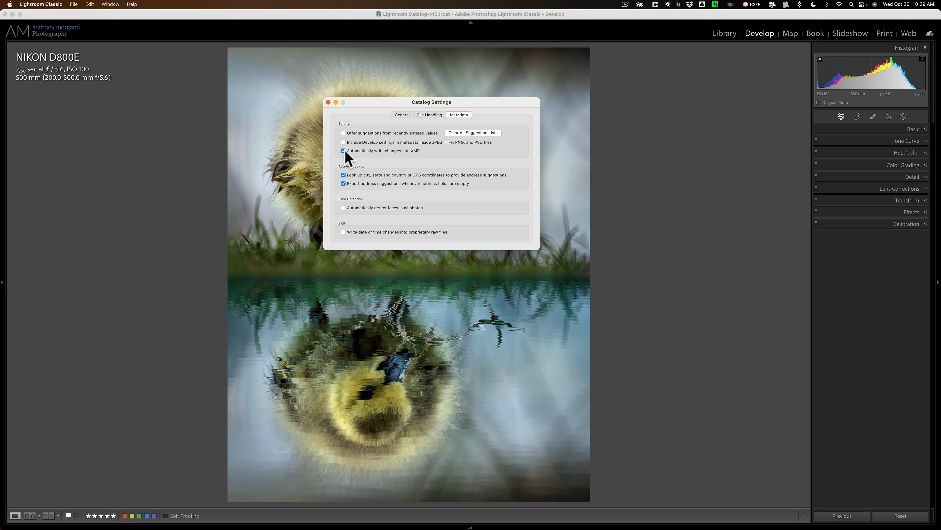
click(328, 102)
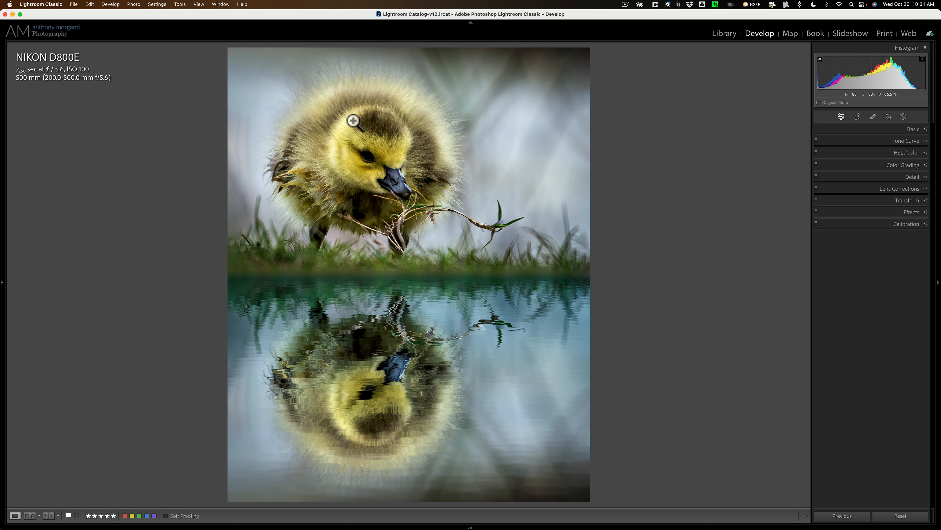
Minimize Lightroom Classic and open the Creative Cloud desktop app's All apps list.
mouse_move(3, 291)
click(13, 14)
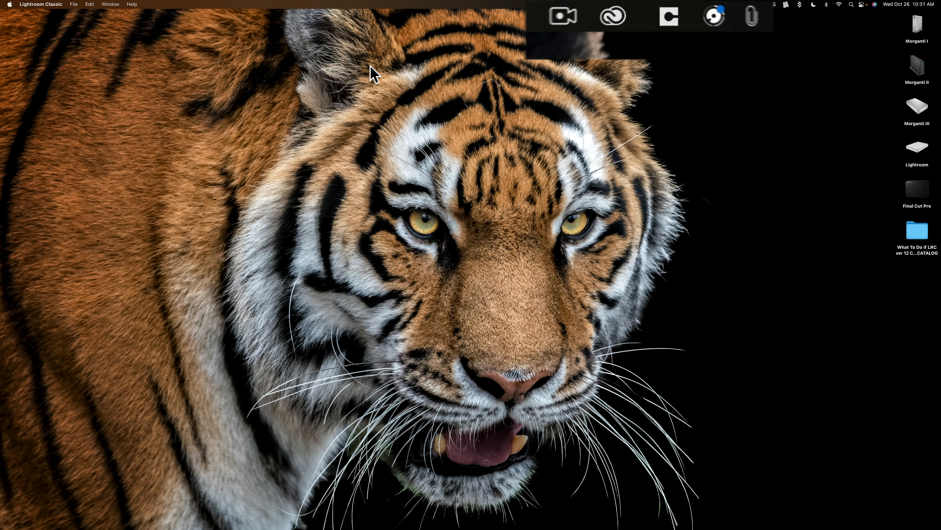
click(640, 5)
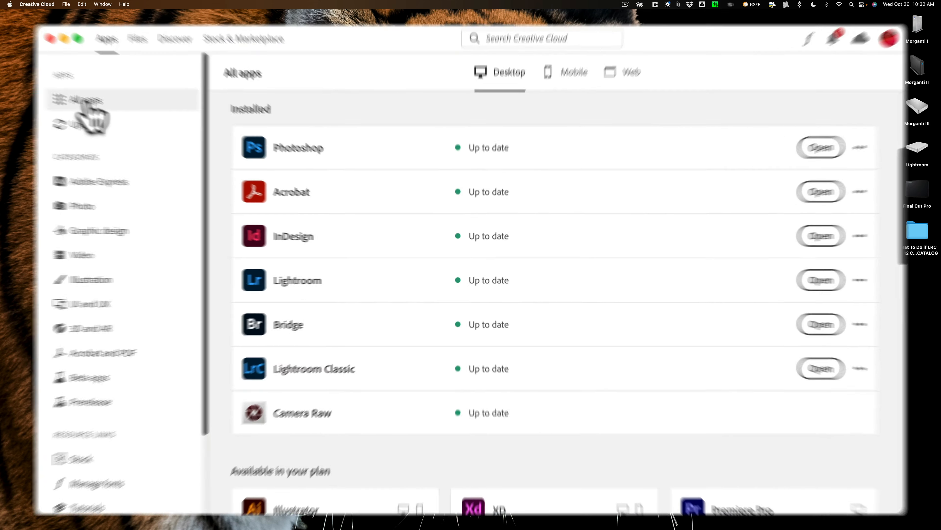
click(263, 179)
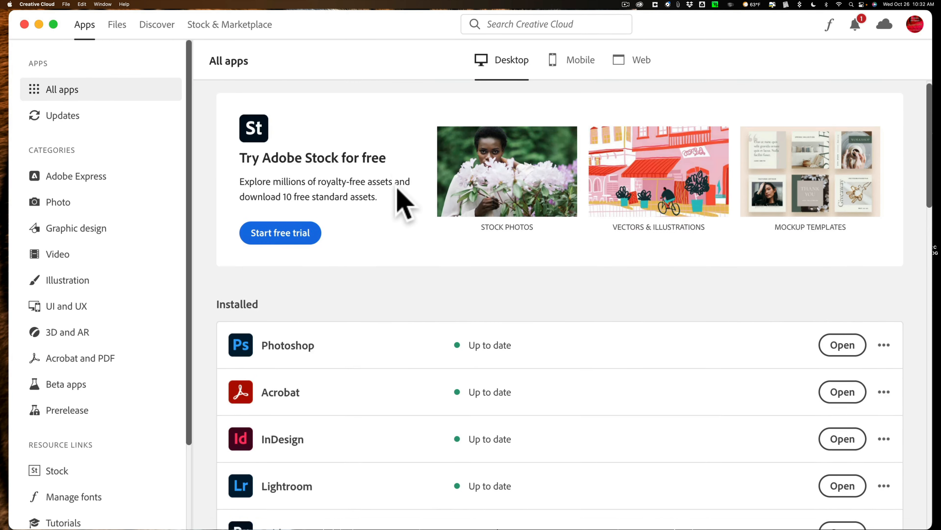
Review the older versions of Lightroom Classic available under Other versions, then close the versions list.
scroll(399, 200, down, 7)
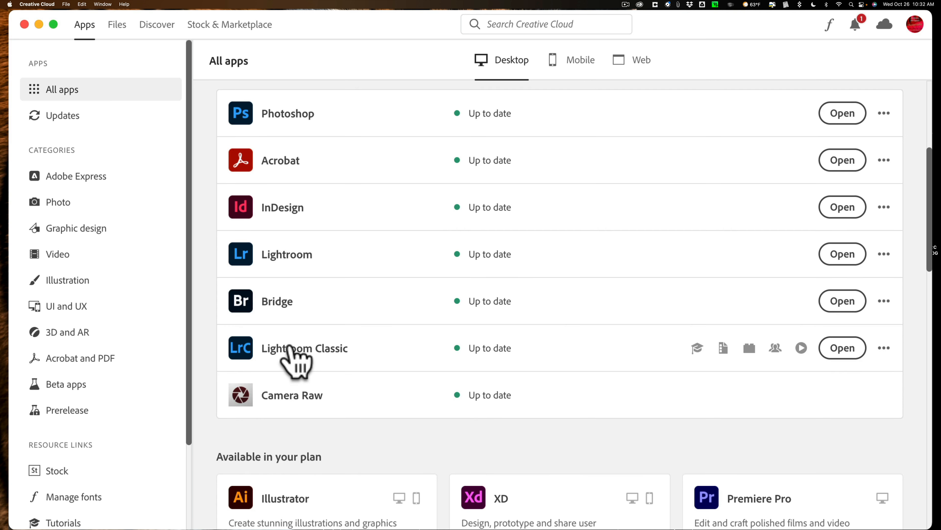
mouse_move(335, 352)
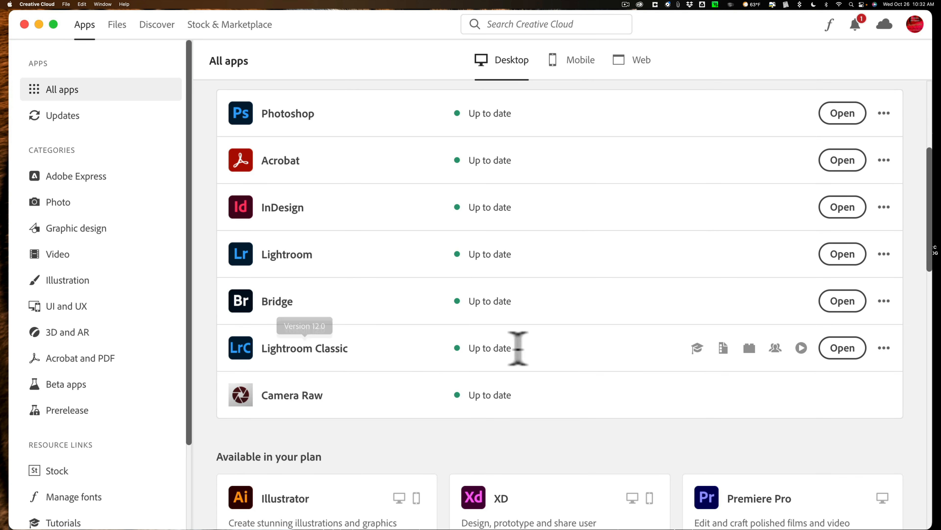
click(884, 348)
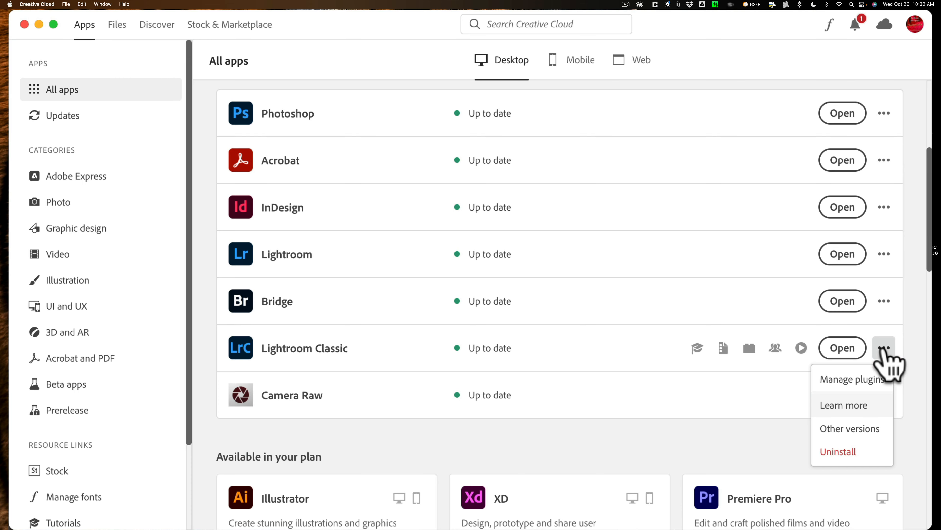
click(858, 424)
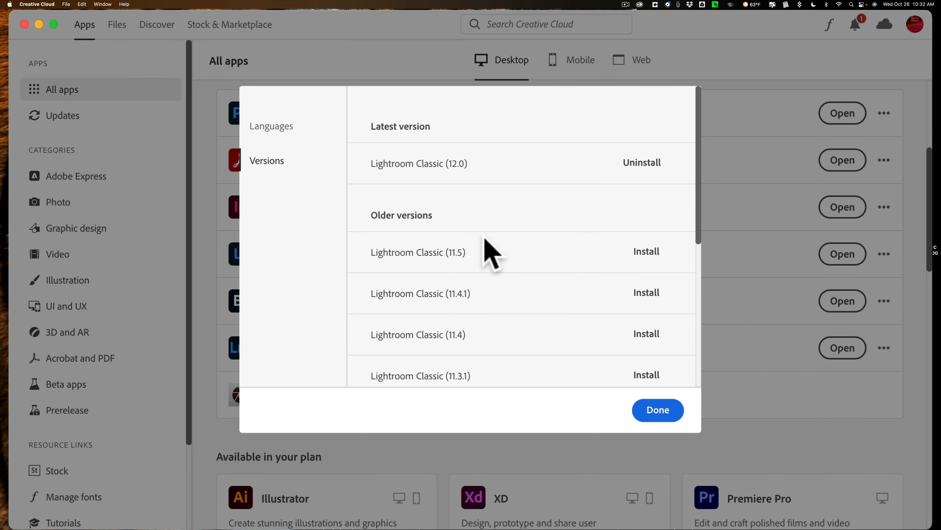
scroll(475, 269, down, 1)
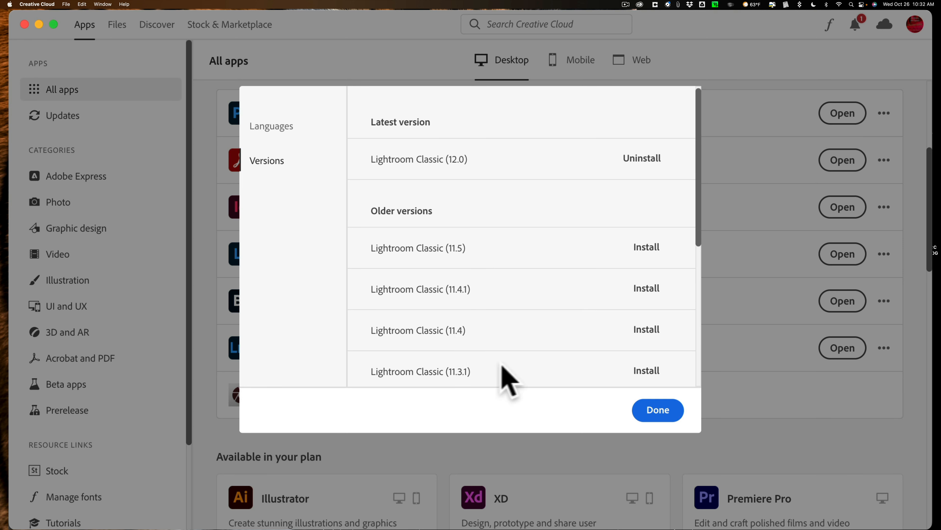
scroll(519, 337, down, 2)
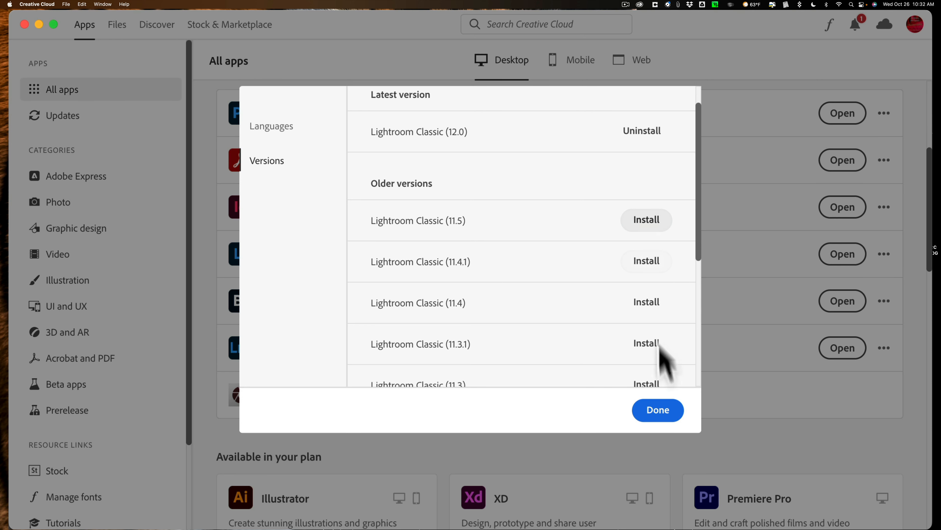
click(659, 411)
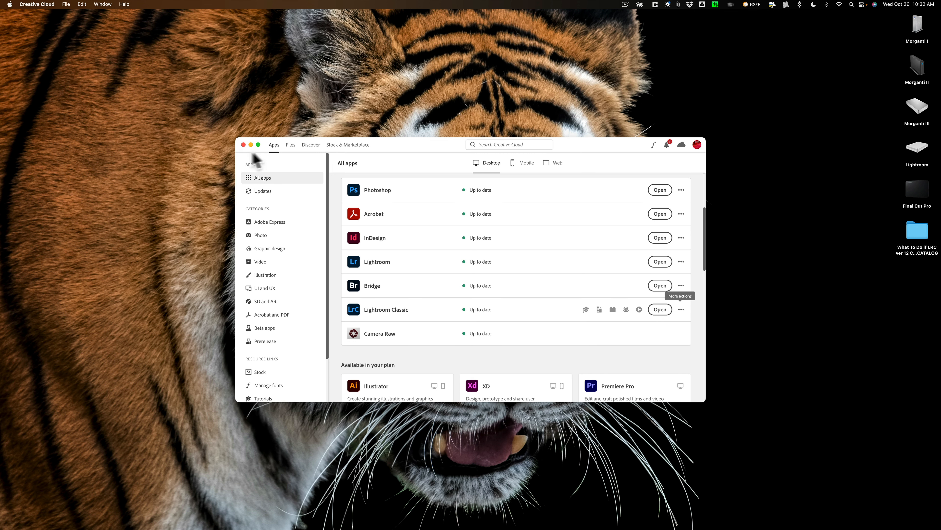
Close Creative Cloud and switch back to Lightroom Classic.
click(243, 144)
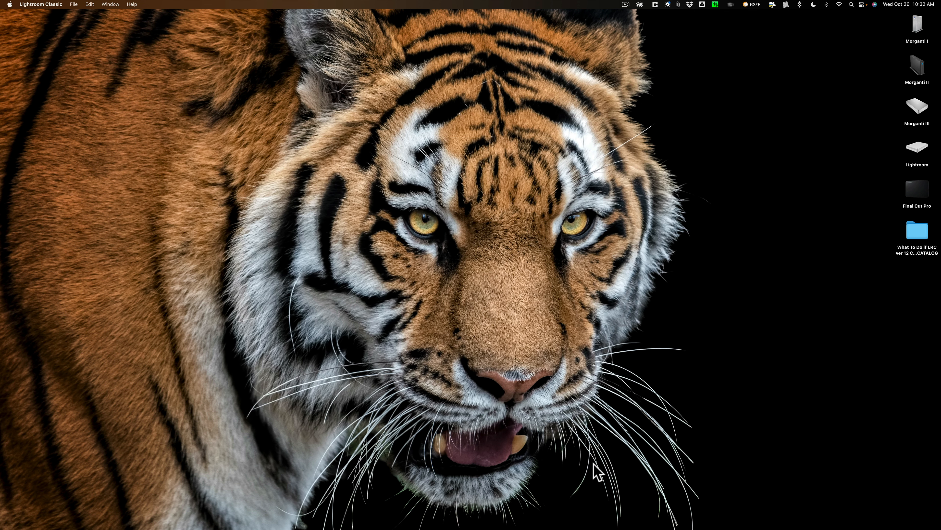
mouse_move(737, 519)
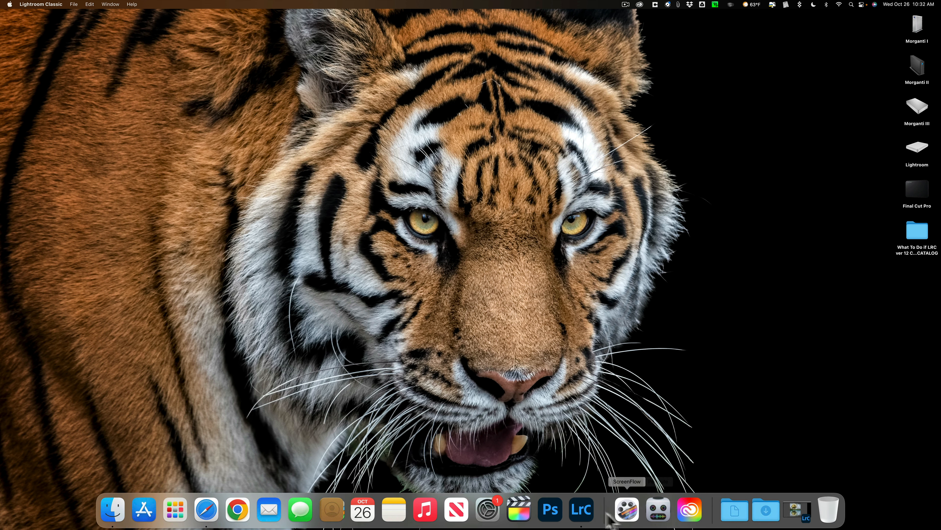
click(583, 511)
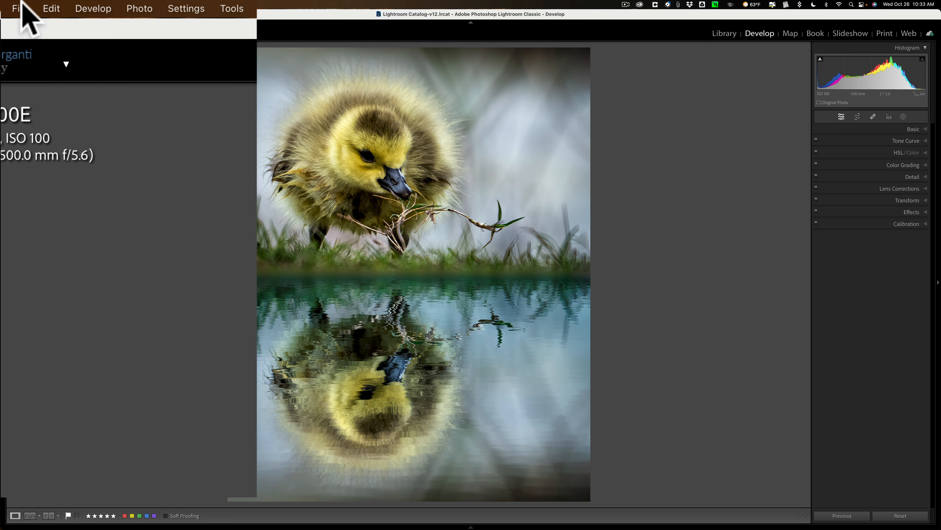
In Catalog Settings, set the catalog backup to When Lightroom next exits and close the dialog.
click(21, 7)
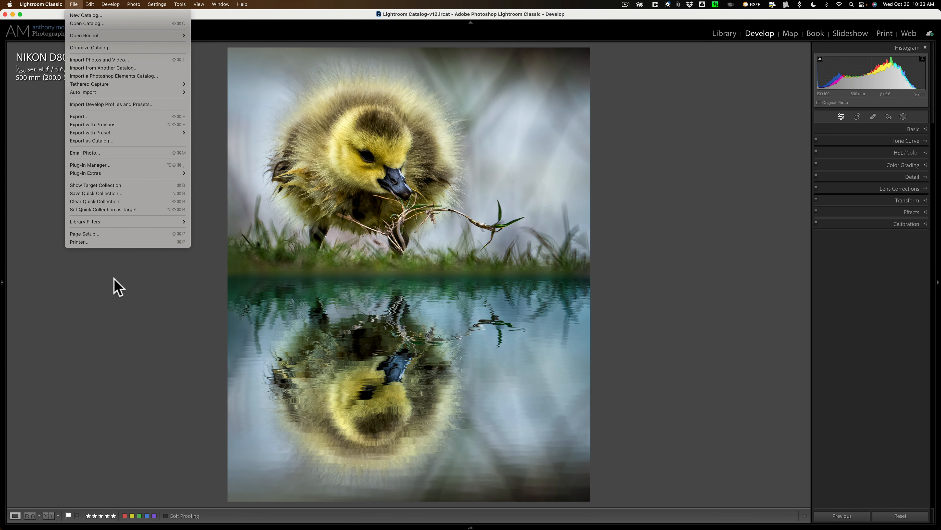
click(114, 278)
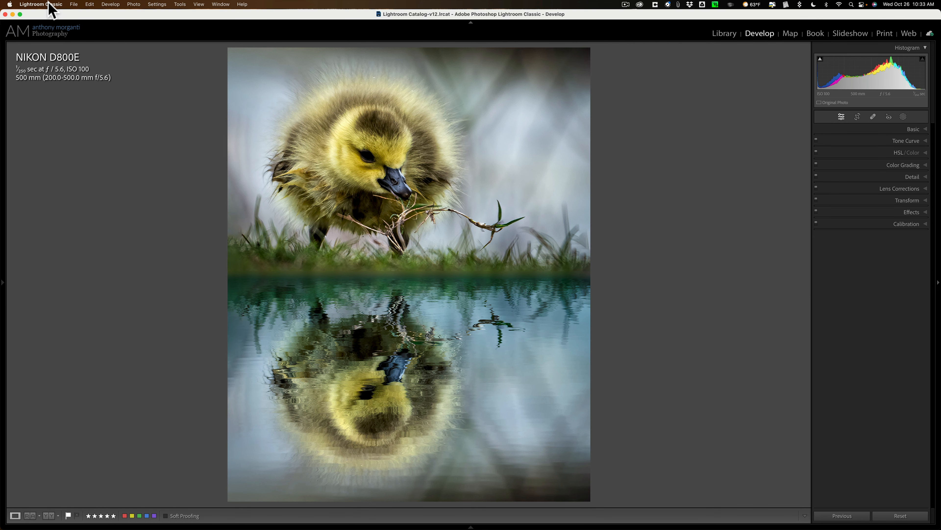
click(51, 8)
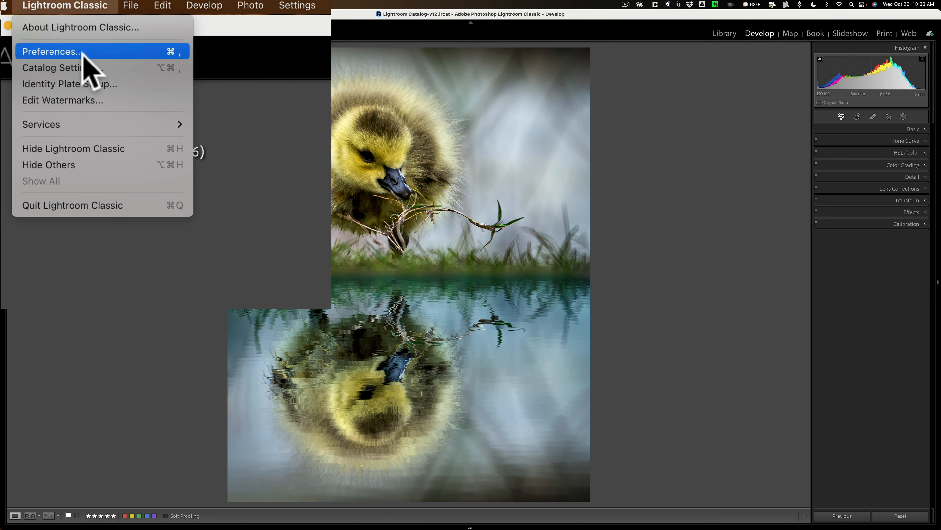
click(82, 71)
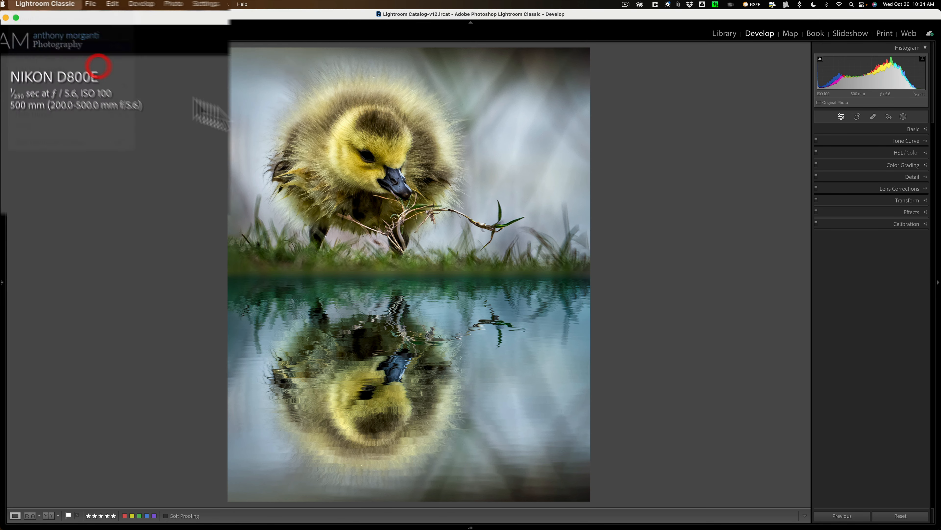
click(365, 55)
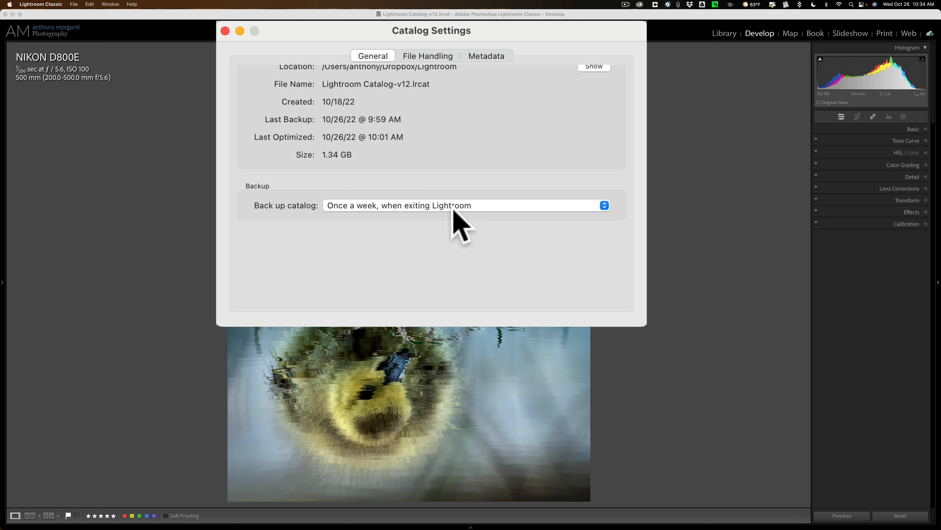
click(461, 211)
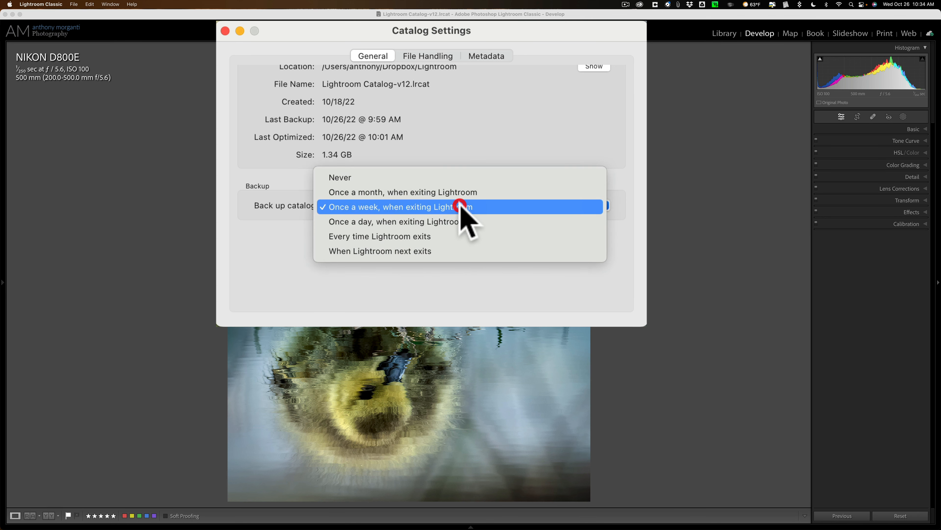
click(422, 251)
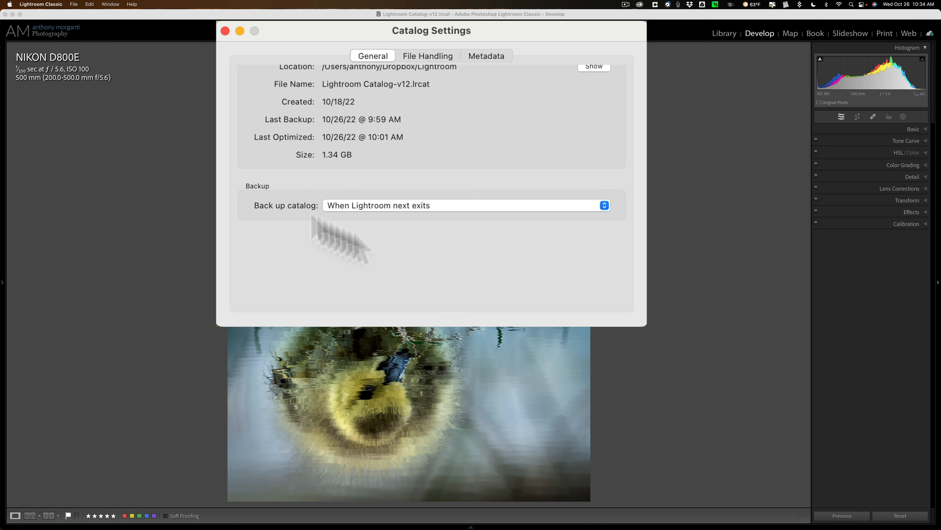
click(225, 31)
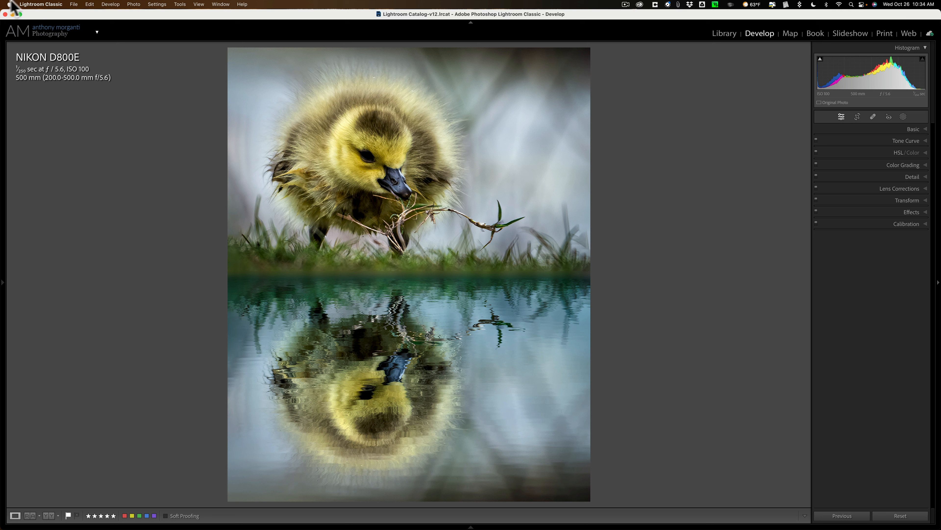
Quit Lightroom Classic and back up the catalog with integrity testing and optimization after backing up enabled.
click(39, 4)
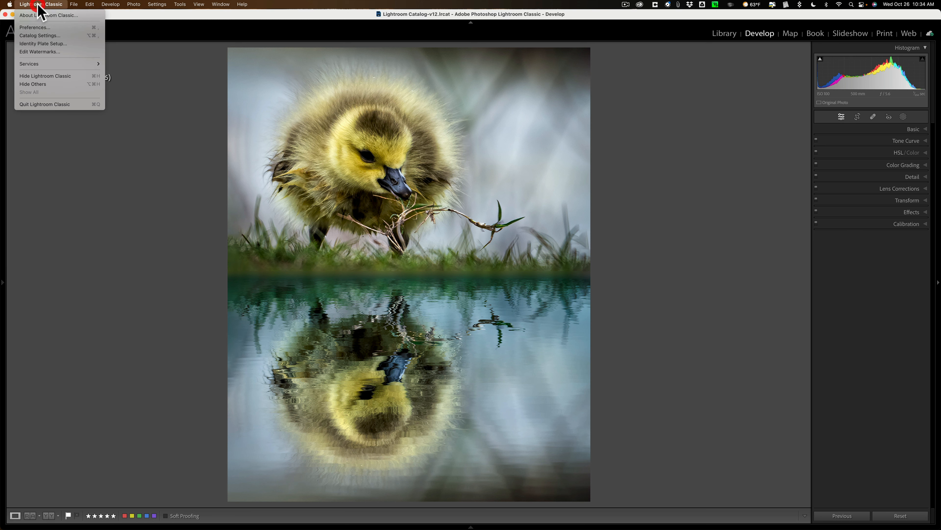
click(51, 105)
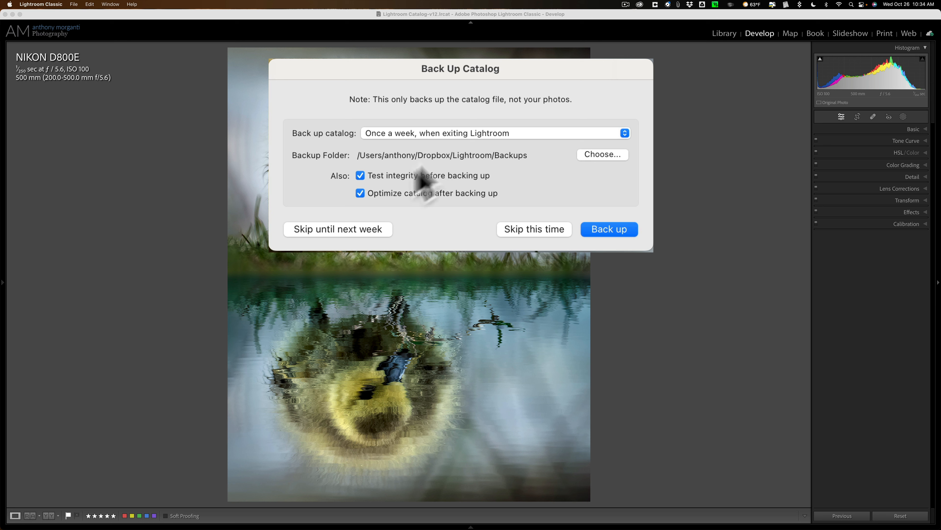
click(360, 194)
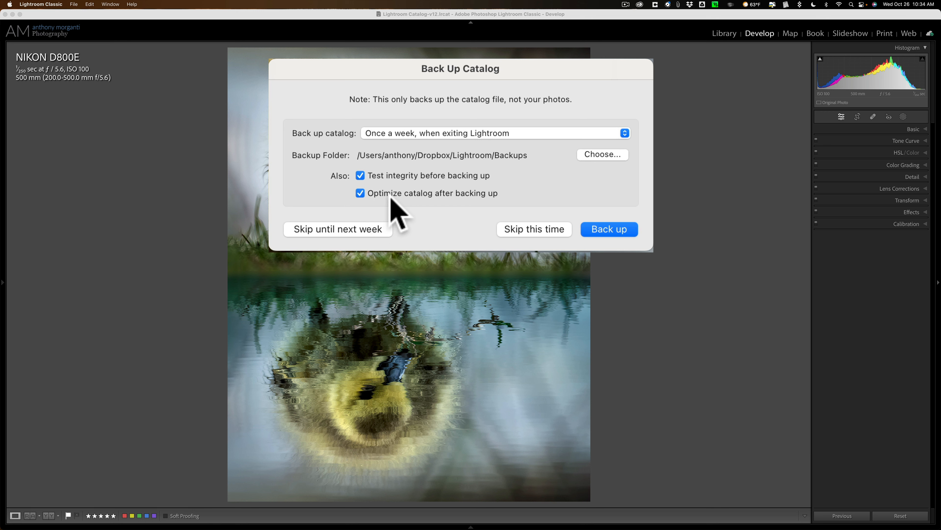
click(601, 226)
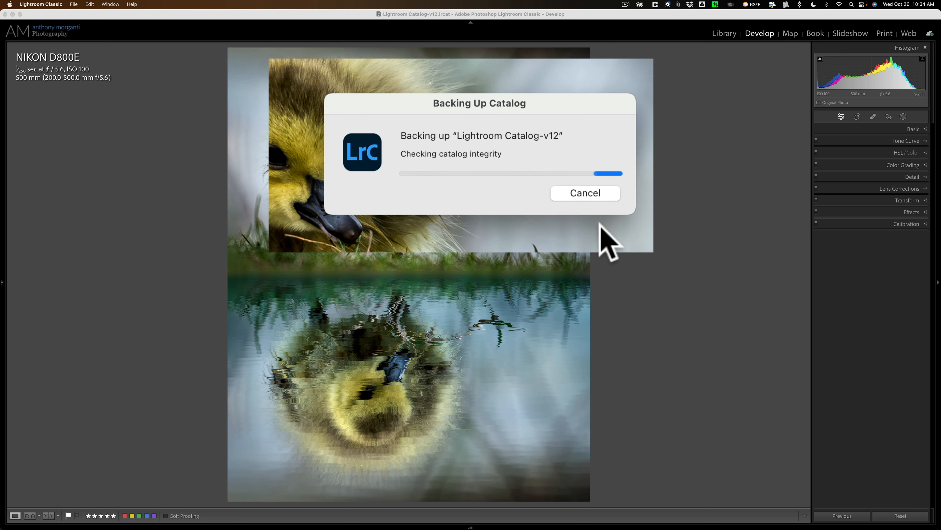